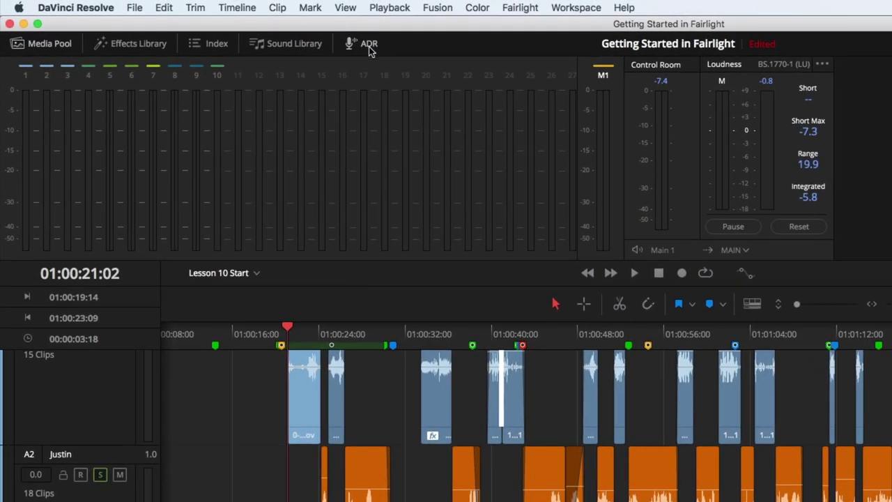
In ADR Setup, set Record Track to ADR and Record Source to 1: Built-in Microphone
{"action": "left_click", "coordinate": [370, 46]}
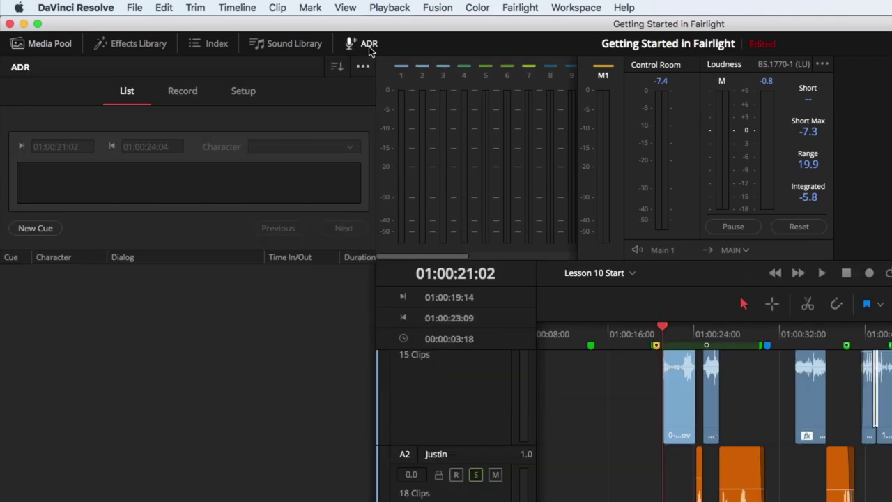
{"action": "left_click", "coordinate": [245, 93]}
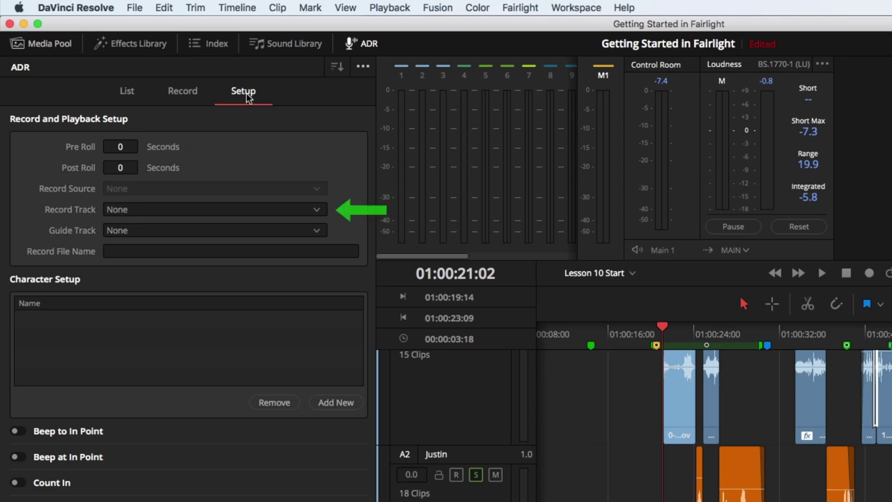
{"action": "left_click", "coordinate": [139, 210]}
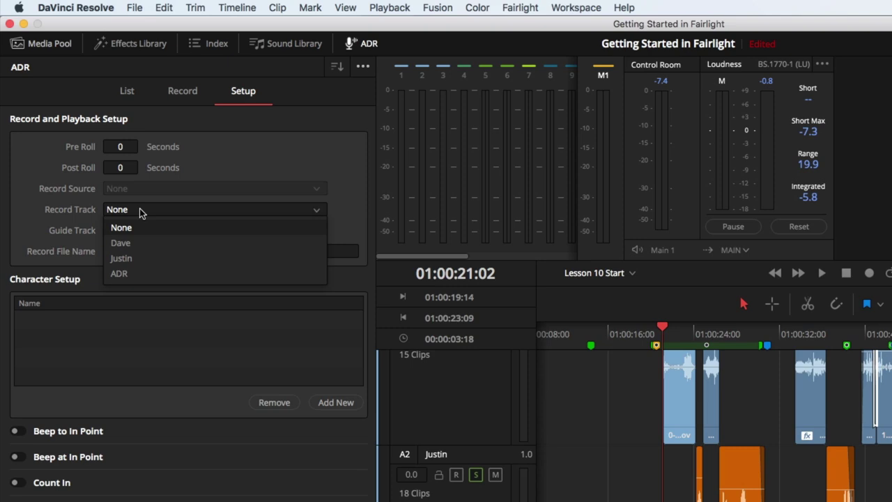
{"action": "left_click", "coordinate": [143, 274]}
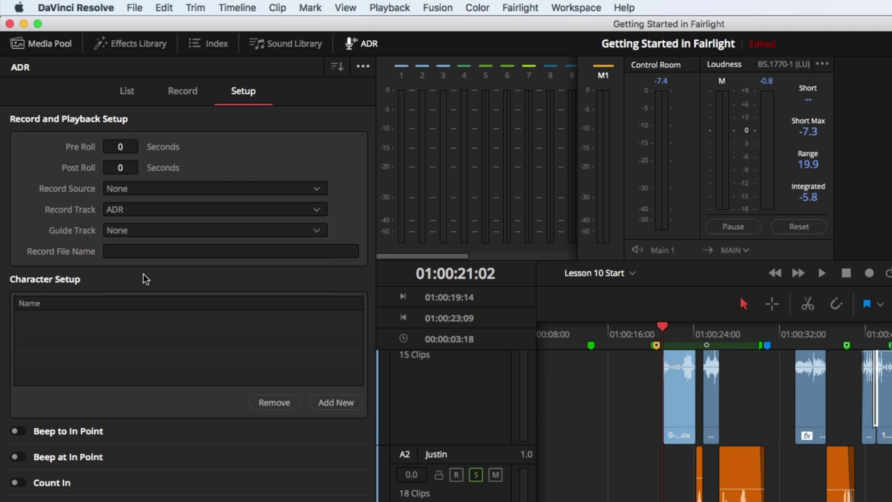
{"action": "left_click", "coordinate": [157, 187]}
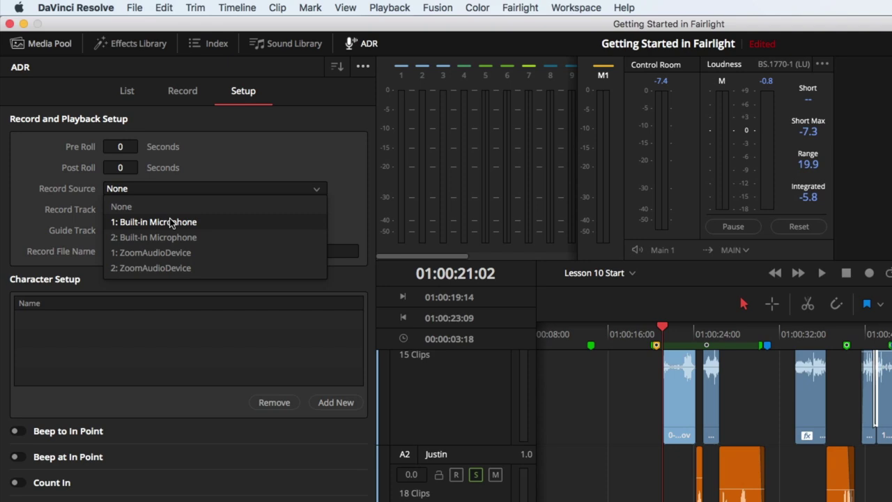
{"action": "left_click", "coordinate": [192, 222]}
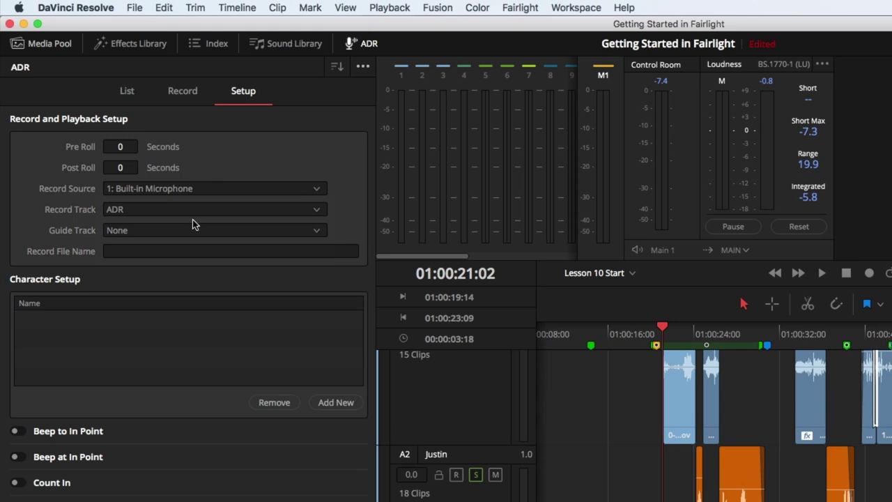
{"action": "left_click", "coordinate": [520, 7]}
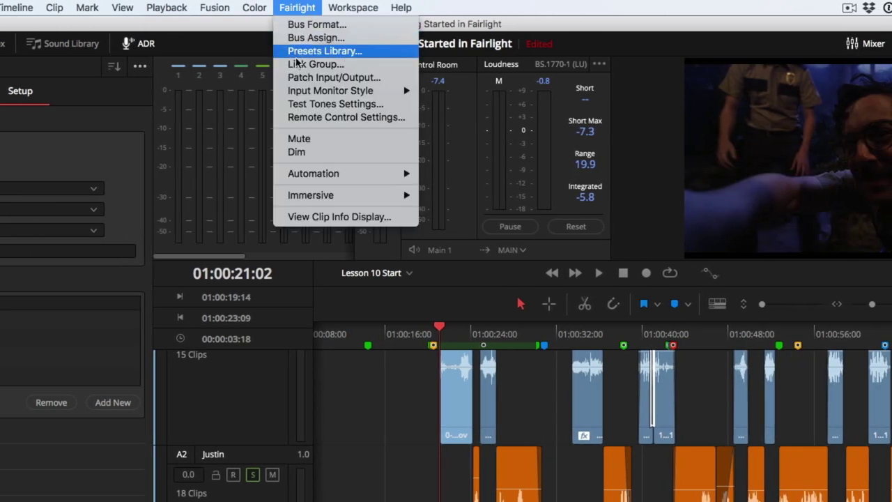
{"action": "left_click", "coordinate": [298, 77]}
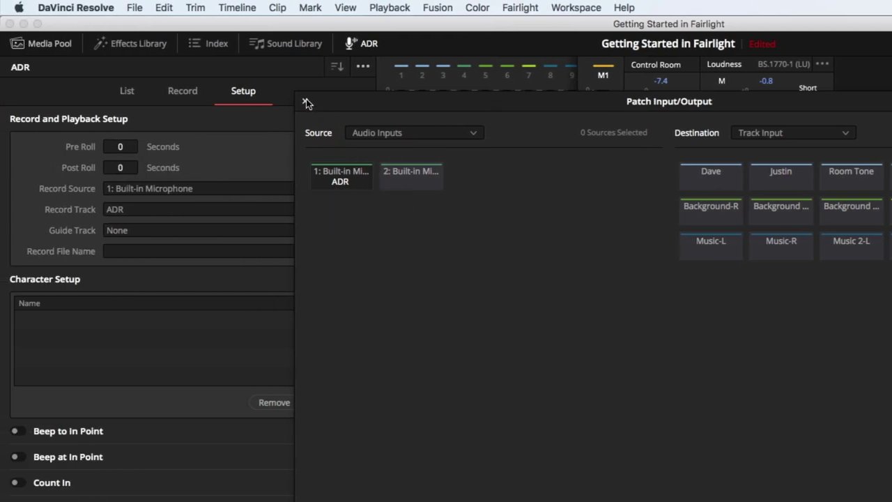
{"action": "left_click", "coordinate": [282, 101]}
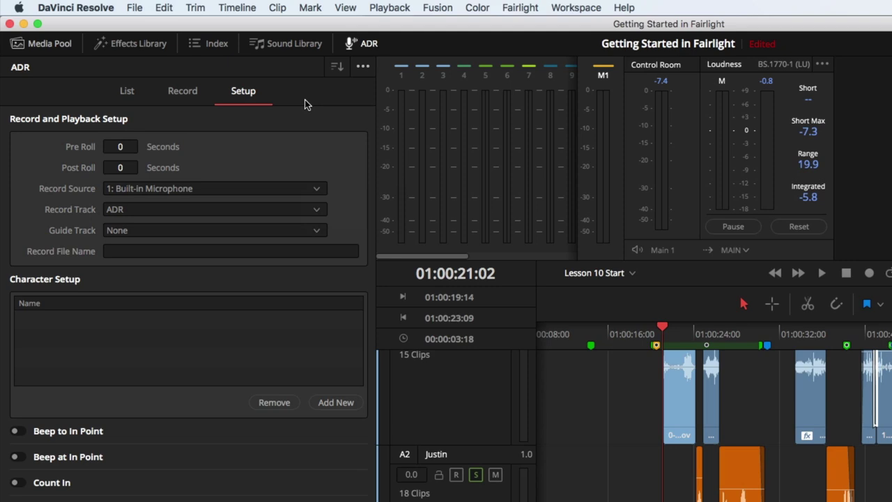
Set ADR Pre Roll to 3, Post Roll to 1, and Record File Name to 'Did you try'
{"action": "left_click", "coordinate": [128, 149]}
{"action": "type", "text": "3"}
{"action": "left_click", "coordinate": [129, 168]}
{"action": "type", "text": "1"}
{"action": "key", "text": "Return"}
{"action": "left_click", "coordinate": [126, 251]}
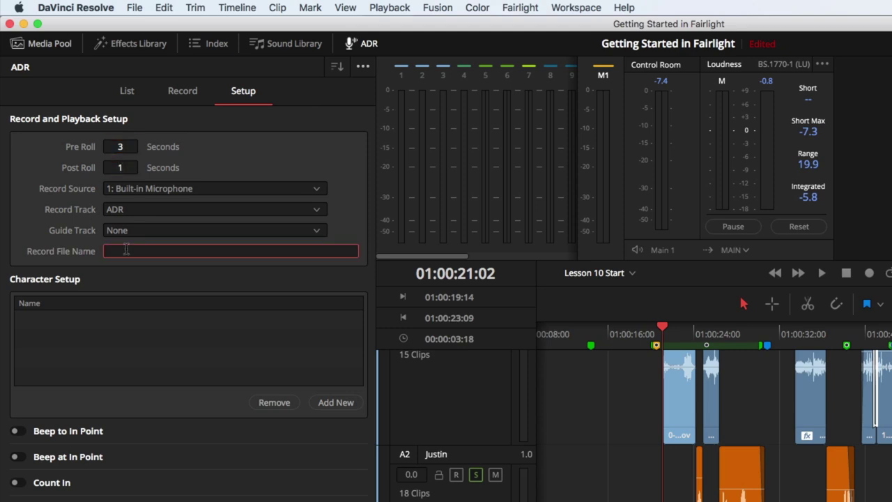
{"action": "type", "text": "Did you try"}
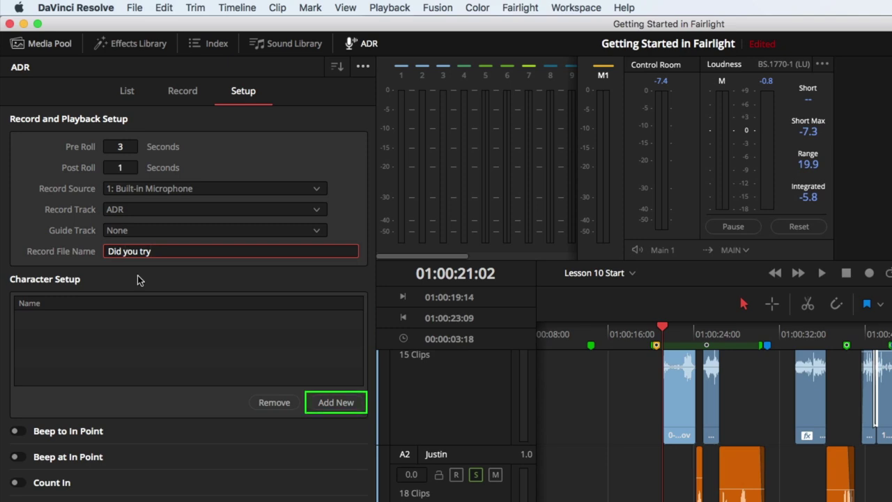
Add the ADR character Dave and switch on the Count In and Video Streamer toggles
{"action": "left_click", "coordinate": [336, 402]}
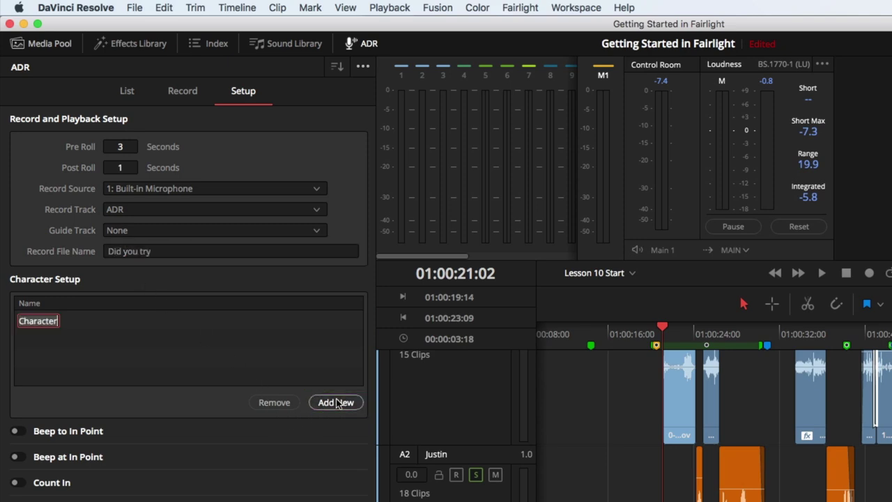
{"action": "type", "text": "Dave"}
{"action": "key", "text": "Return"}
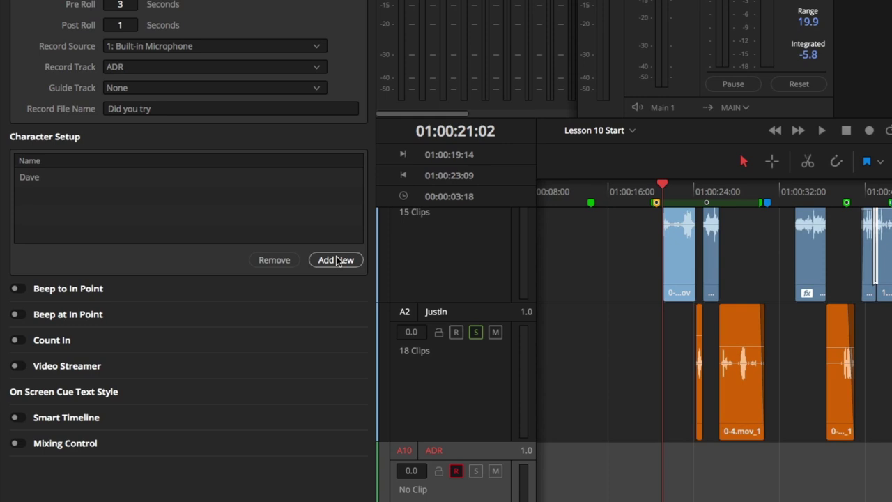
{"action": "left_click", "coordinate": [16, 340]}
{"action": "left_click", "coordinate": [18, 366]}
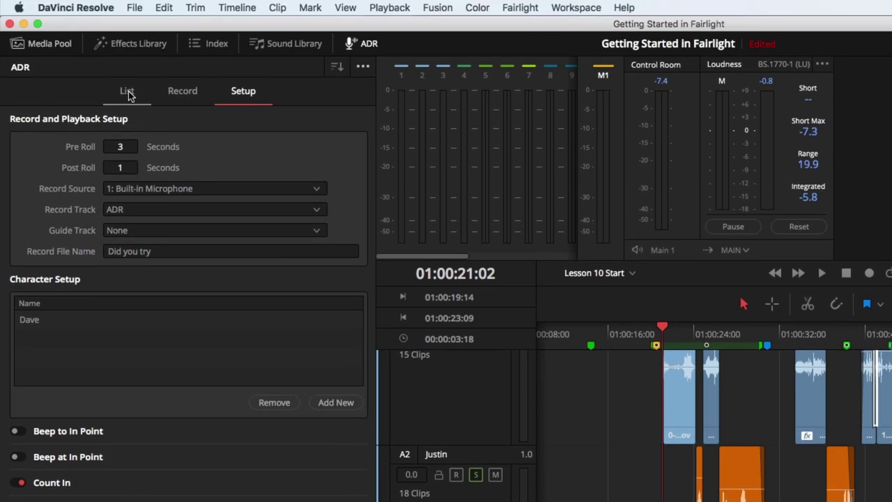
In the ADR List, mark an in/out range 01:00:21:02–01:00:24:04 around the first A1 clip
{"action": "left_click", "coordinate": [127, 93]}
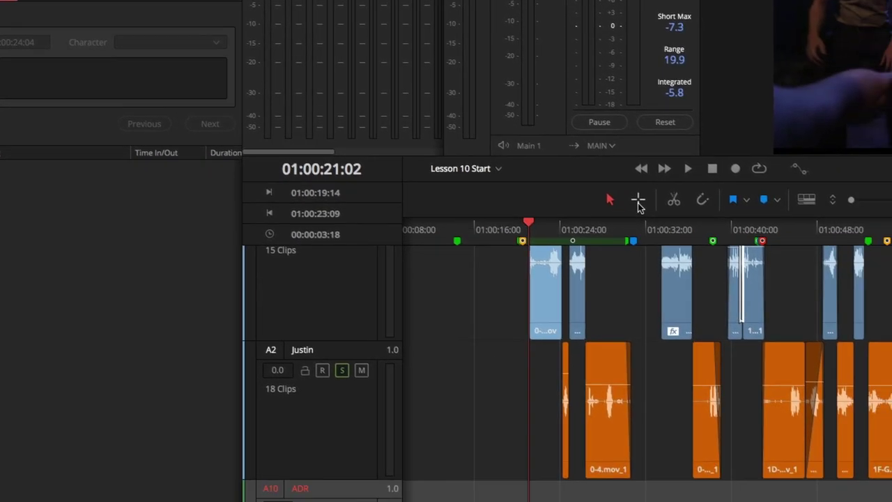
{"action": "left_click", "coordinate": [771, 305]}
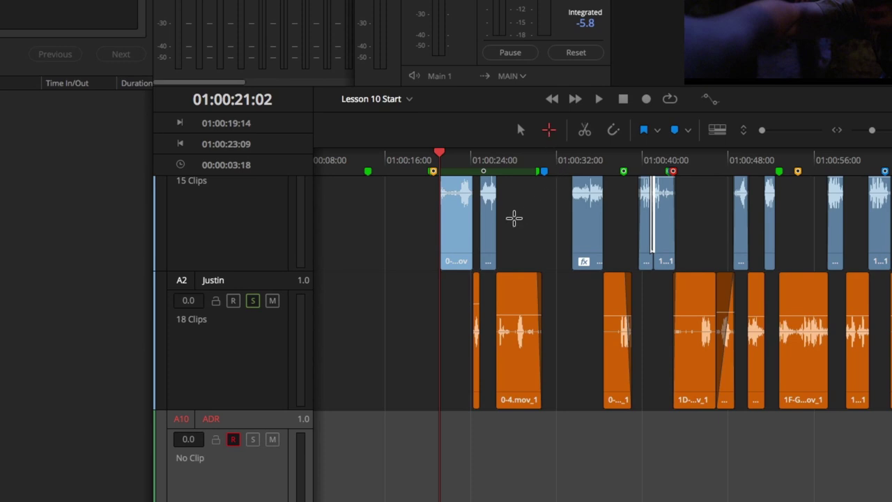
{"action": "left_click", "coordinate": [454, 222]}
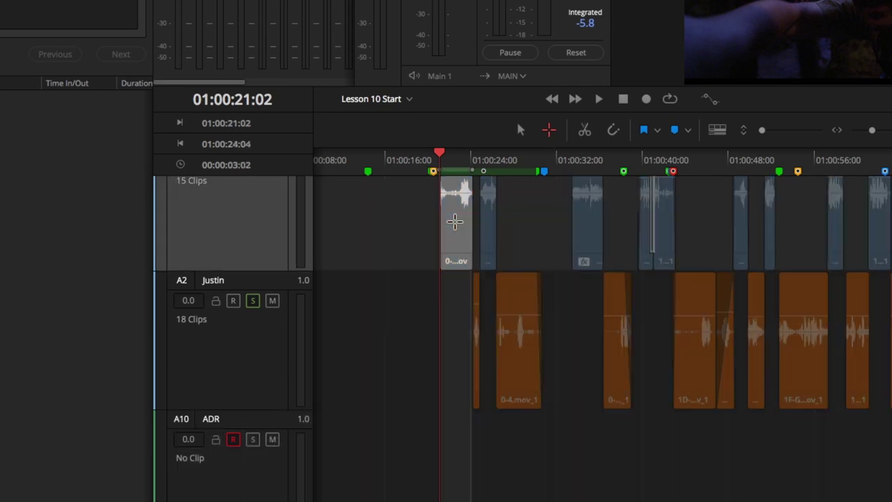
{"action": "left_click", "coordinate": [454, 221]}
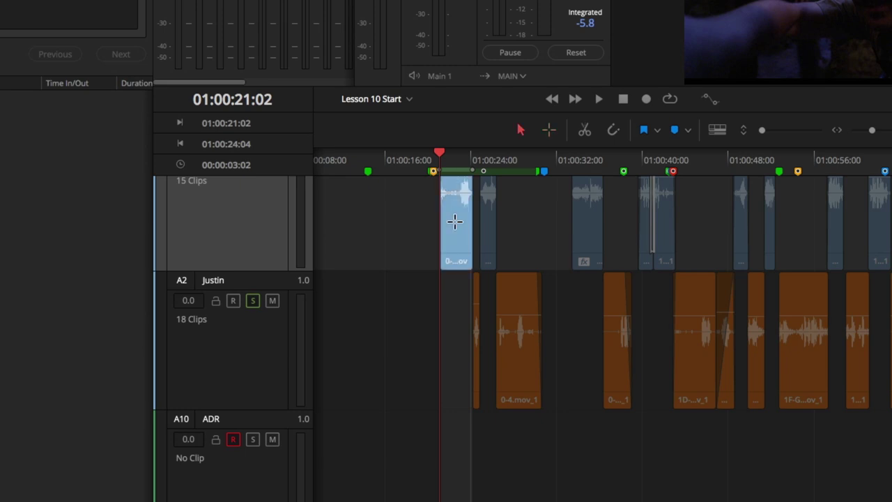
{"action": "key", "text": "a"}
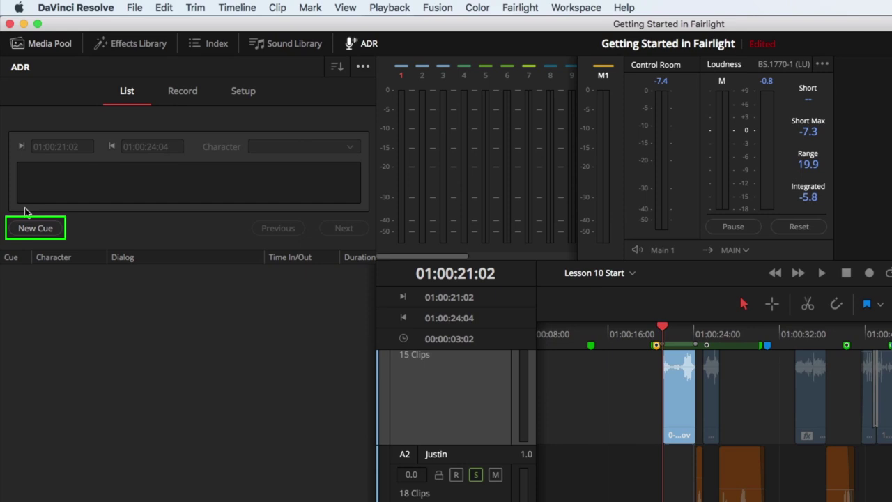
Add a new ADR cue from the marked 01:00:21:02–01:00:24:04 range
{"action": "left_click", "coordinate": [25, 228]}
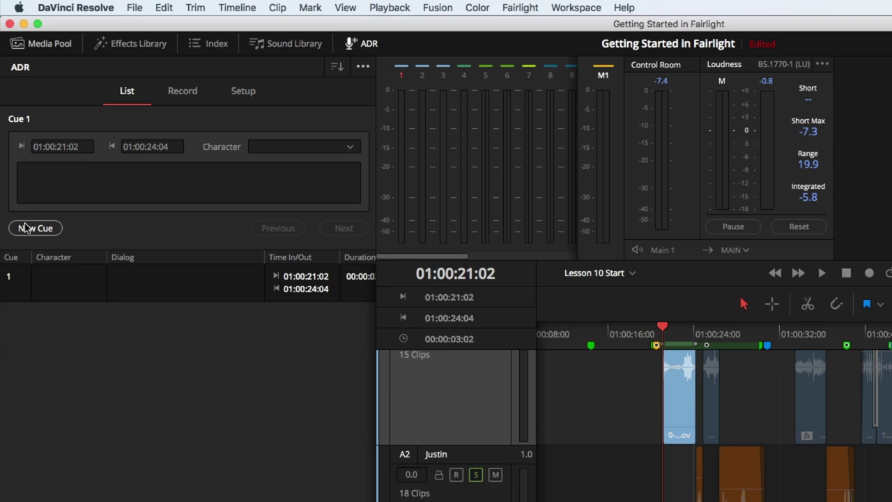
Enter the dialog 'Did you try the big key?' for Cue 1 and set its character to Dave
{"action": "left_click", "coordinate": [50, 167]}
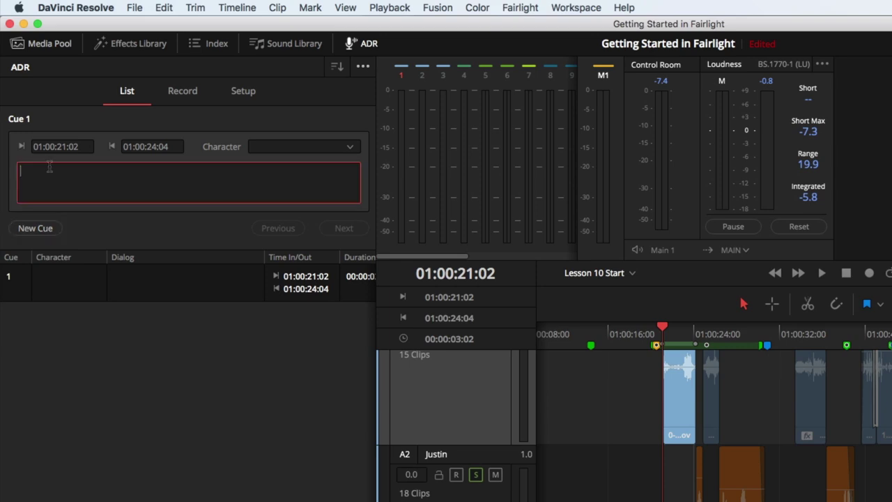
{"action": "type", "text": "Did you try the big key?"}
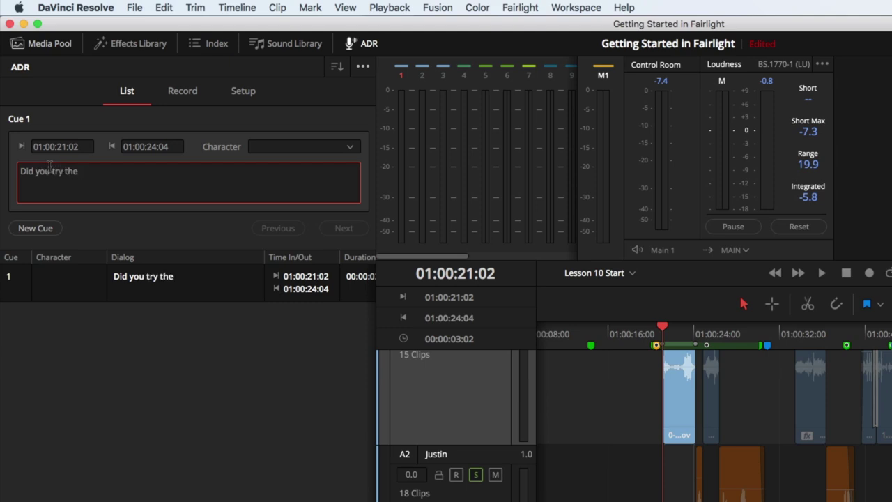
{"action": "left_click", "coordinate": [336, 147]}
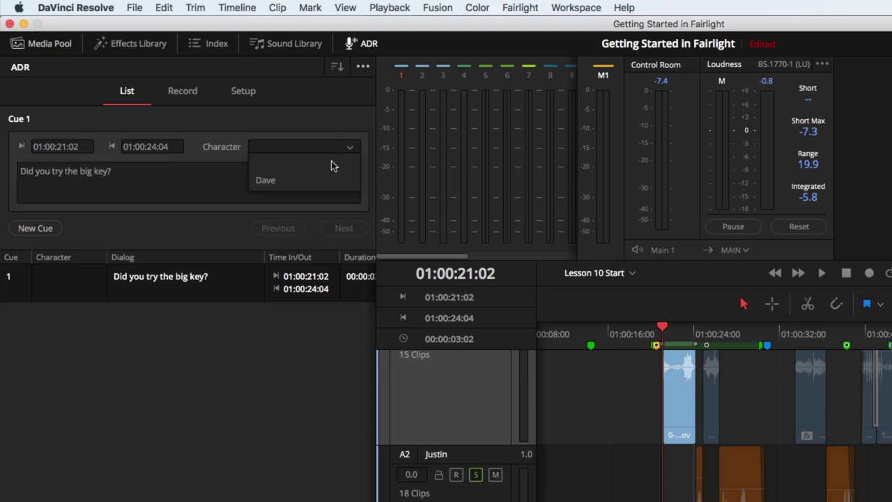
{"action": "left_click", "coordinate": [328, 179]}
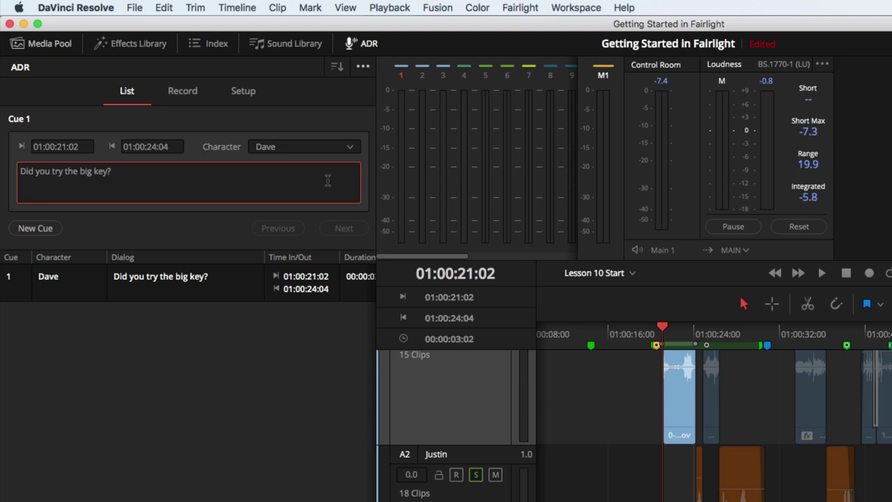
{"action": "left_click", "coordinate": [362, 67]}
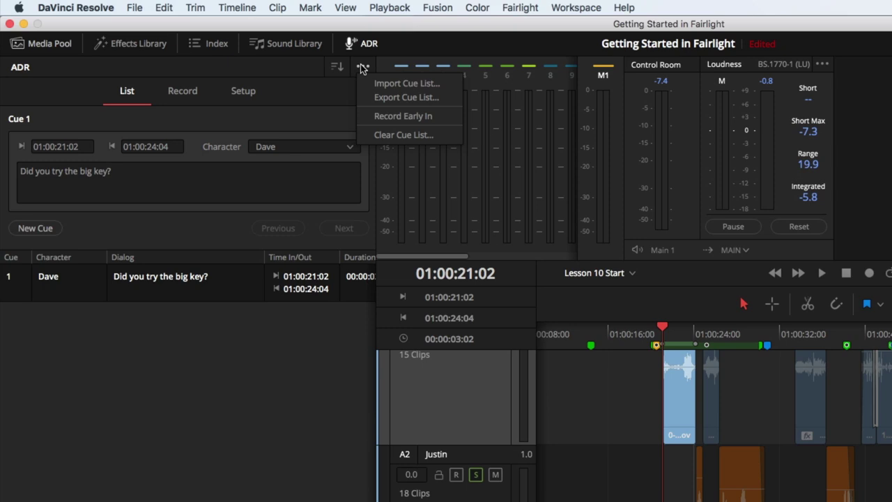
{"action": "left_click", "coordinate": [332, 100]}
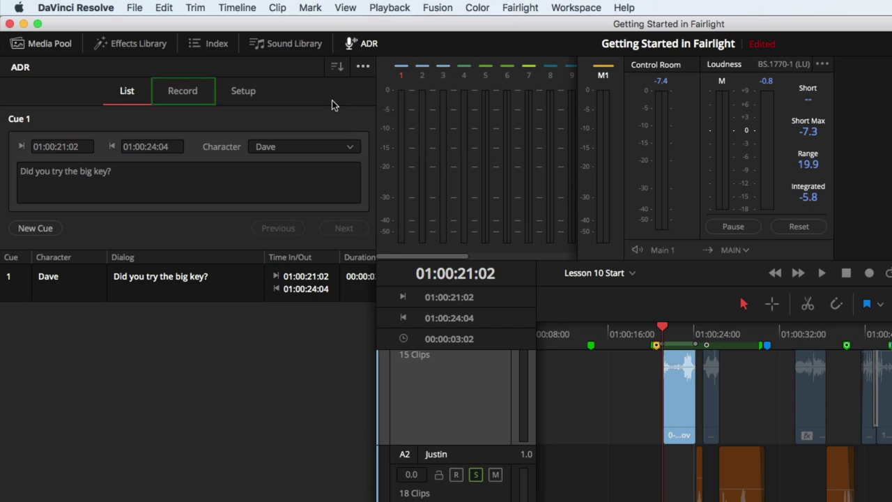
Switch the ADR panel to Record, pop out the viewer, hide Meters, and move the viewer top-right
{"action": "left_click", "coordinate": [200, 97]}
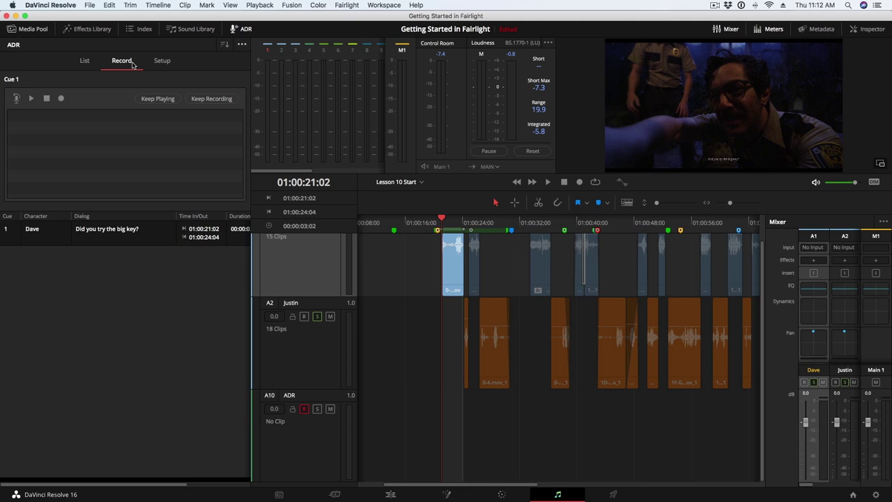
{"action": "left_click", "coordinate": [880, 165]}
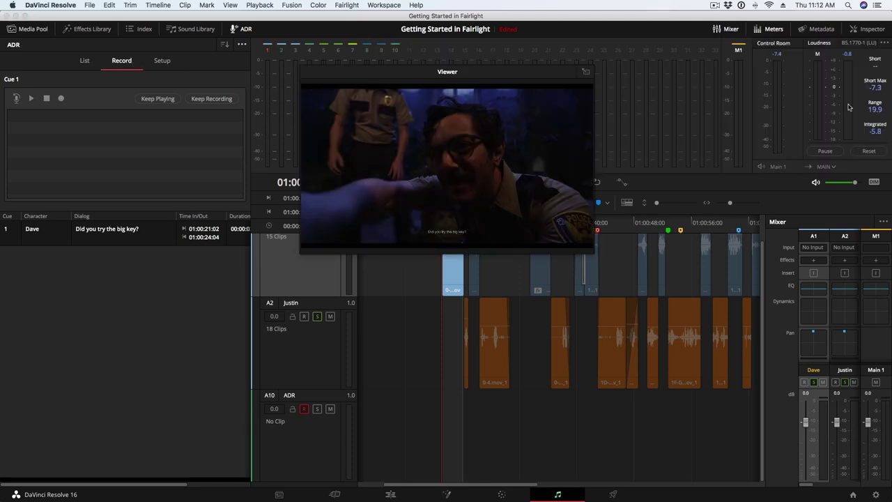
{"action": "left_click", "coordinate": [775, 29]}
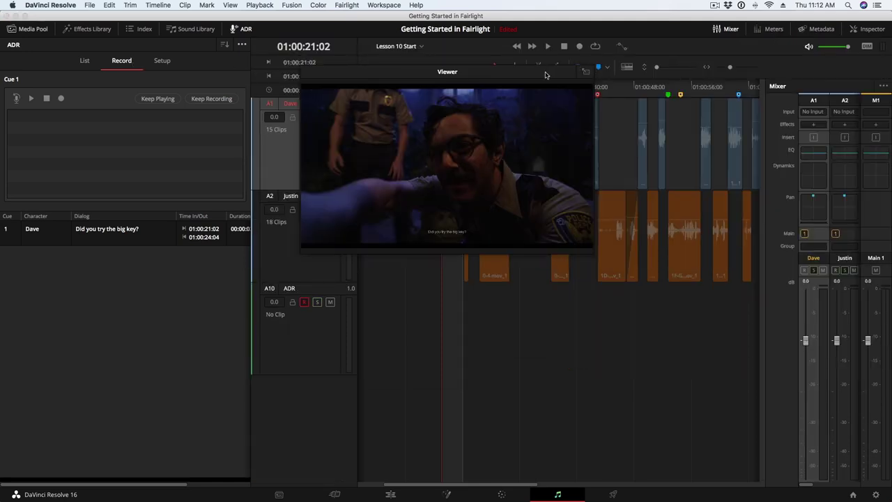
{"action": "left_click_drag", "start_coordinate": [545, 73], "coordinate": [758, 37]}
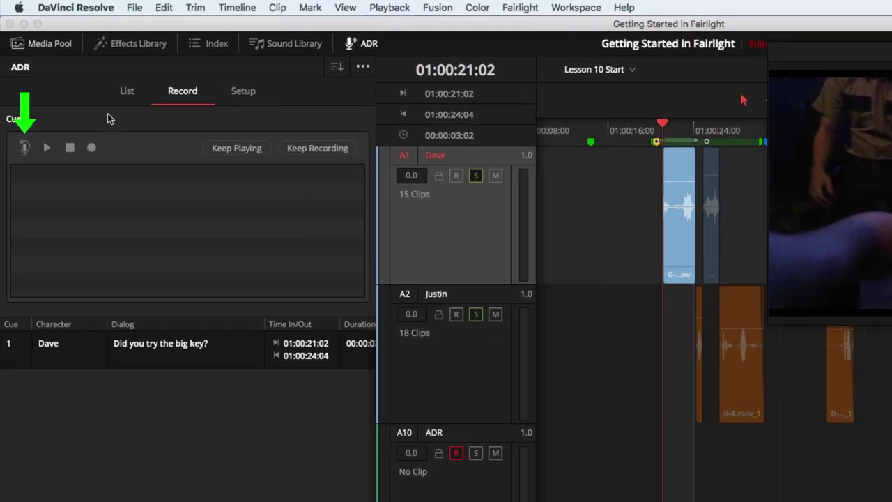
Rehearse Cue 1 from its pre-roll, playing through to 01:00:25:04 without recording
{"action": "left_click", "coordinate": [25, 148]}
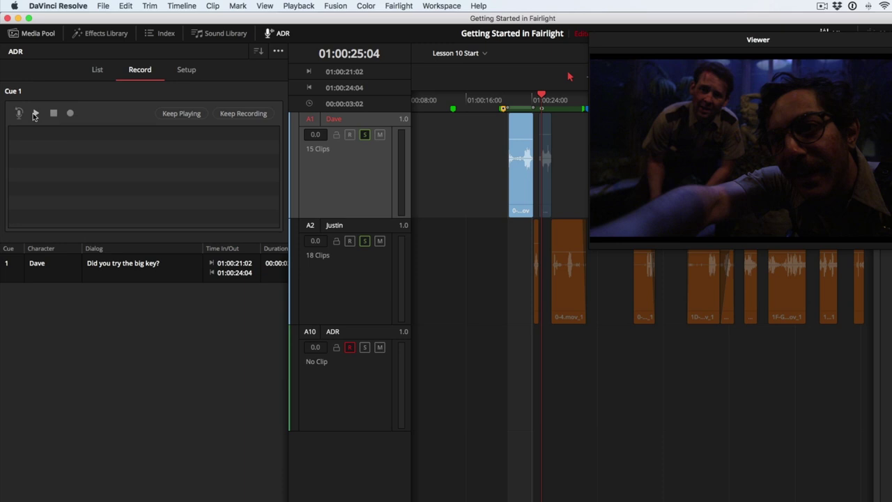
Select Dave's original A1 clip, then record three ADR takes of the line
{"action": "left_click", "coordinate": [526, 131]}
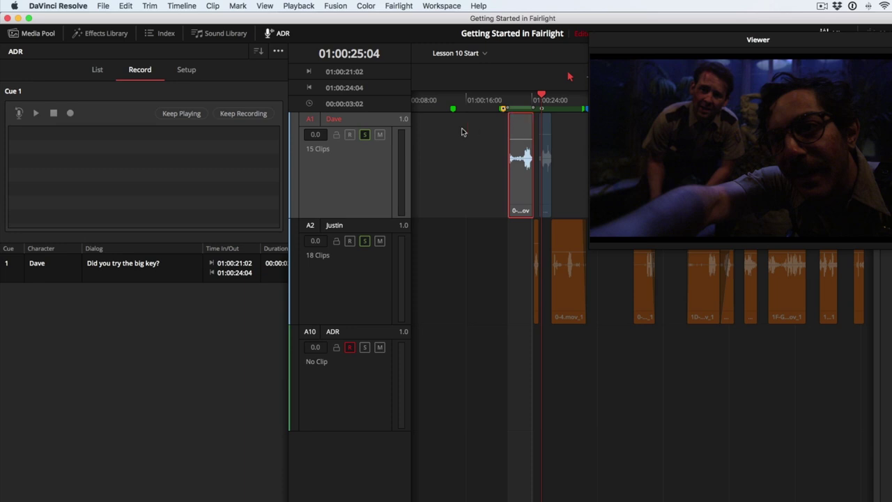
{"action": "left_click", "coordinate": [70, 114]}
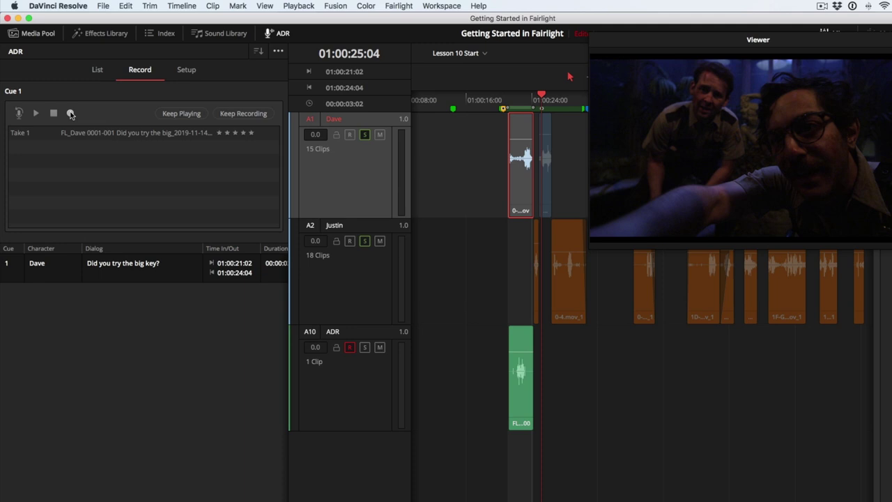
{"action": "left_click", "coordinate": [70, 114]}
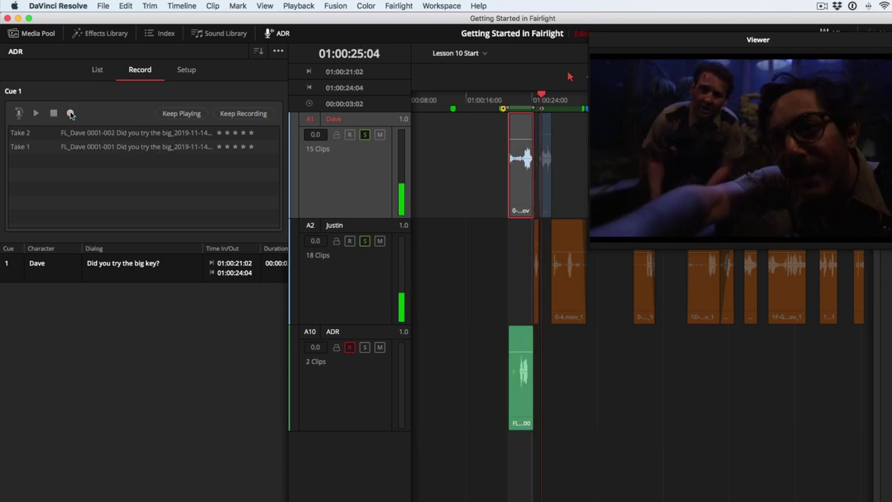
{"action": "left_click", "coordinate": [71, 113]}
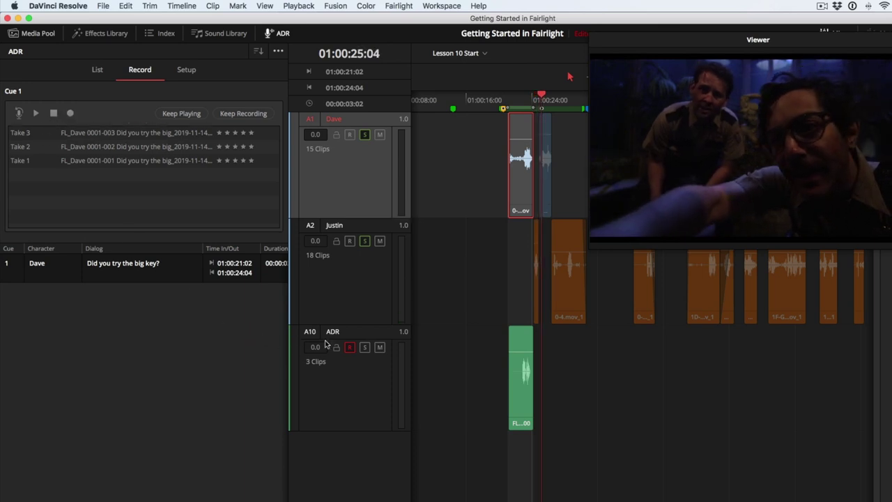
Disarm recording on the A10 ADR track and enable View > Show Audio Track Layers
{"action": "left_click", "coordinate": [349, 347]}
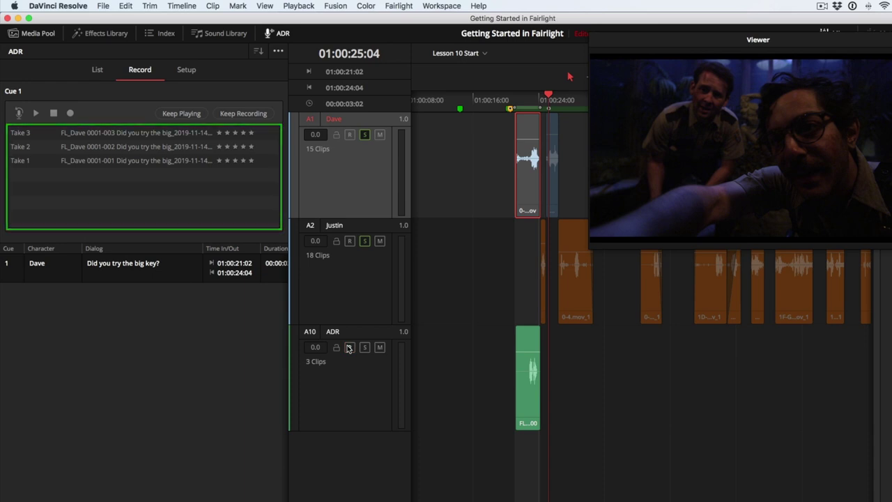
{"action": "left_click", "coordinate": [257, 5]}
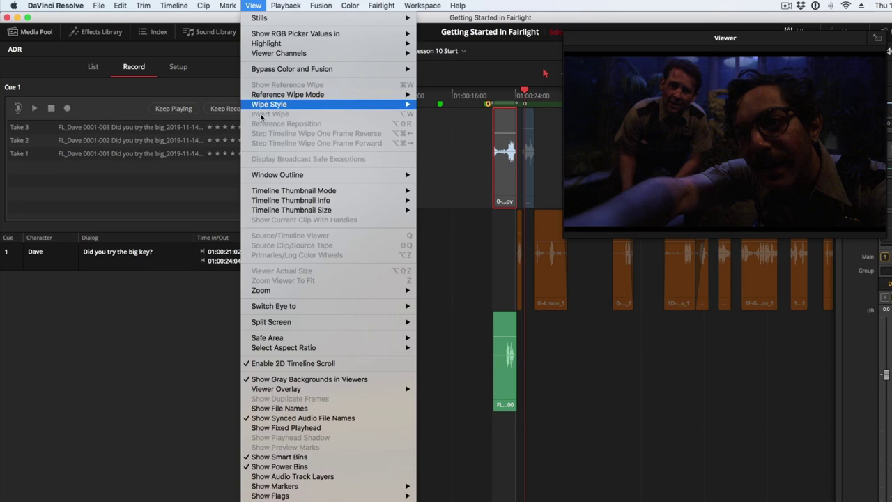
{"action": "left_click", "coordinate": [341, 478]}
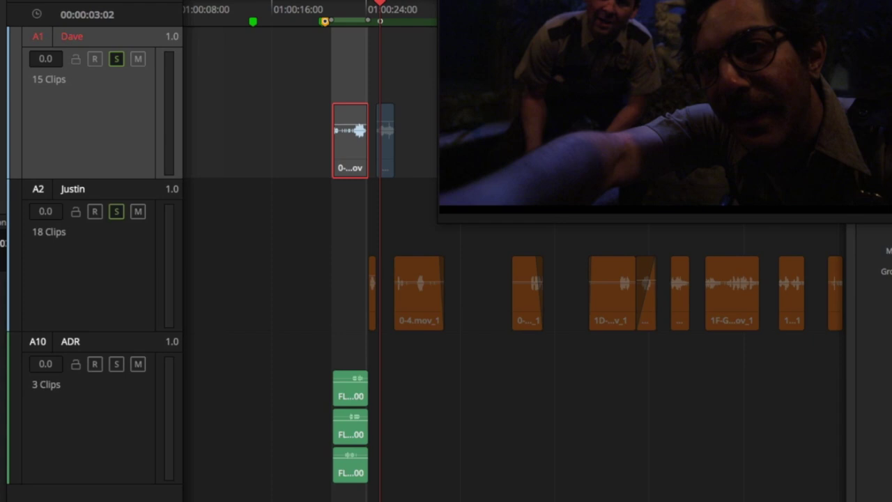
Audition the top ADR take, then delete the bottom take and undo the deletion
{"action": "left_click", "coordinate": [298, 394]}
{"action": "left_click", "coordinate": [341, 8]}
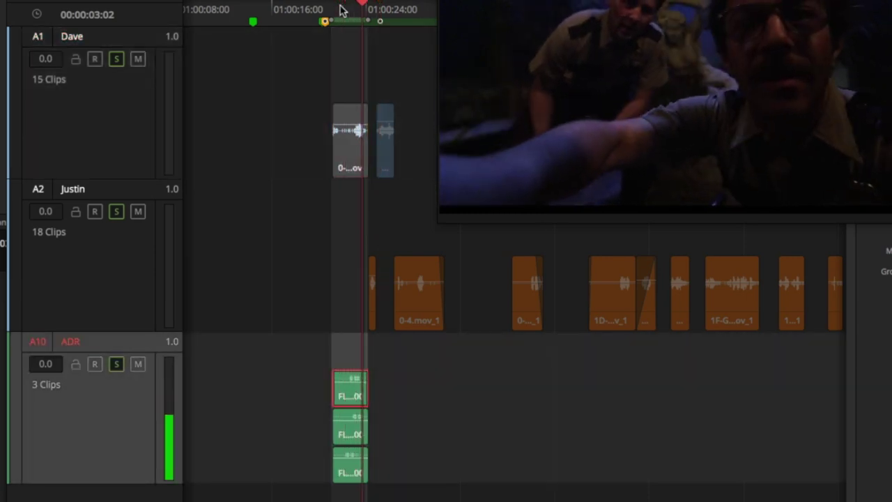
{"action": "left_click", "coordinate": [350, 470]}
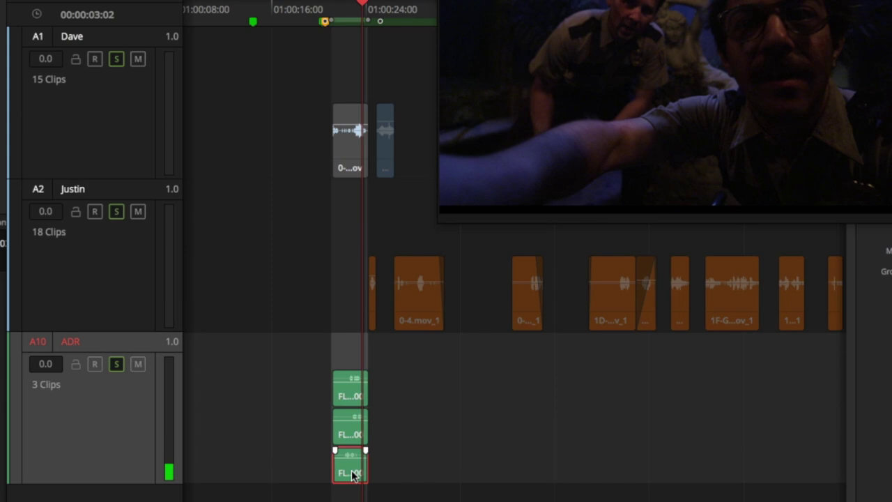
{"action": "key", "text": "Delete"}
{"action": "key", "text": "ctrl+z"}
{"action": "key", "text": "ctrl+z"}
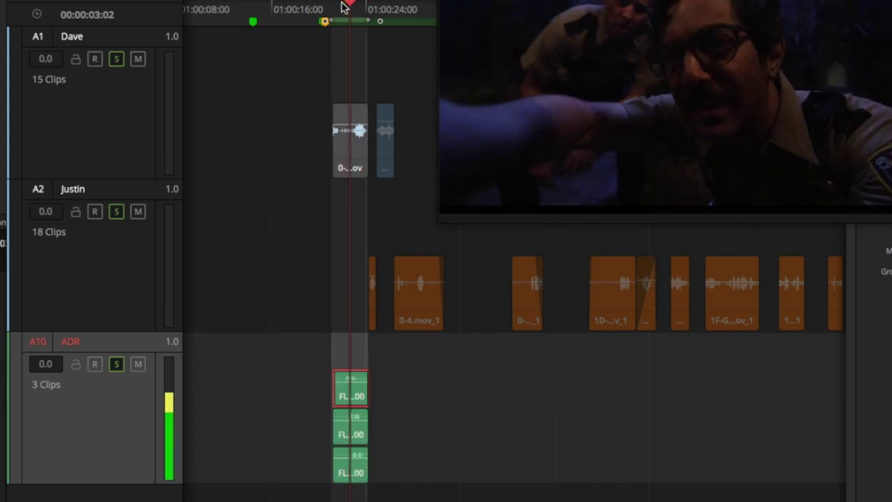
Stop playback and delete the two lower layered takes, keeping only the top take
{"action": "key", "text": "space"}
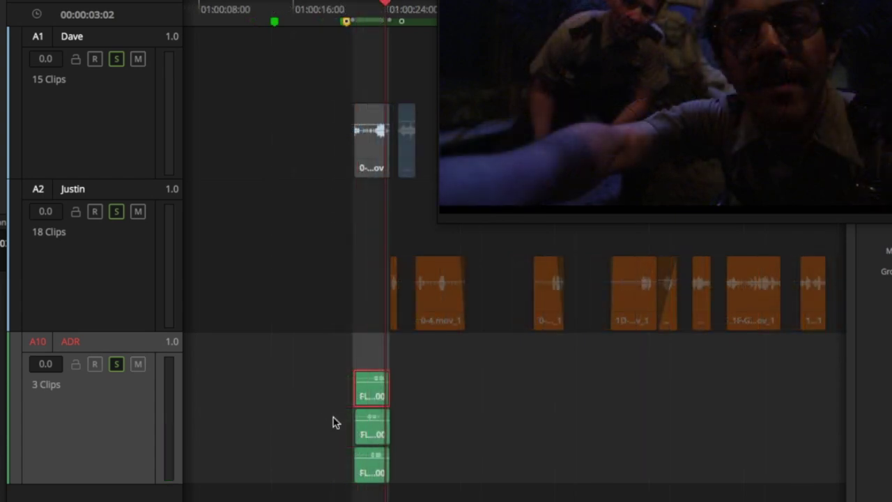
{"action": "left_click_drag", "start_coordinate": [334, 419], "coordinate": [383, 468]}
{"action": "key", "text": "Delete"}
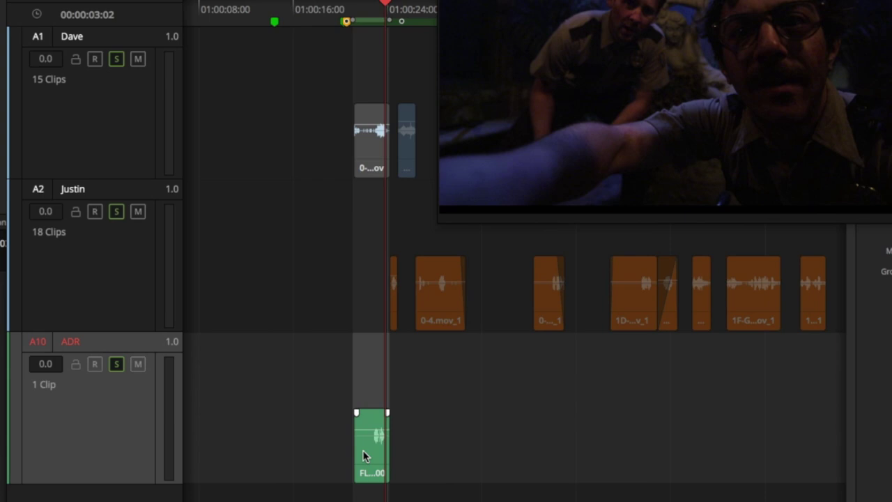
Reveal the remaining ADR take in the Media Pool, listing the three FL_Dave 0001 take files
{"action": "right_click", "coordinate": [374, 451]}
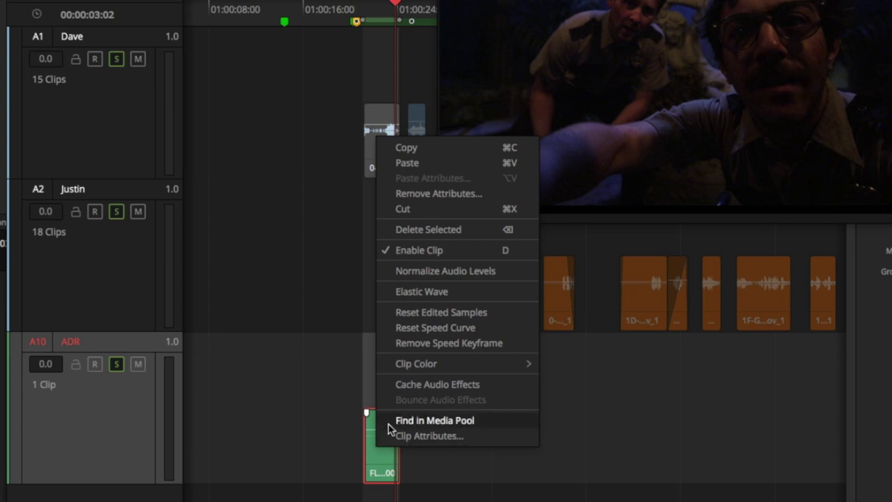
{"action": "left_click", "coordinate": [393, 423]}
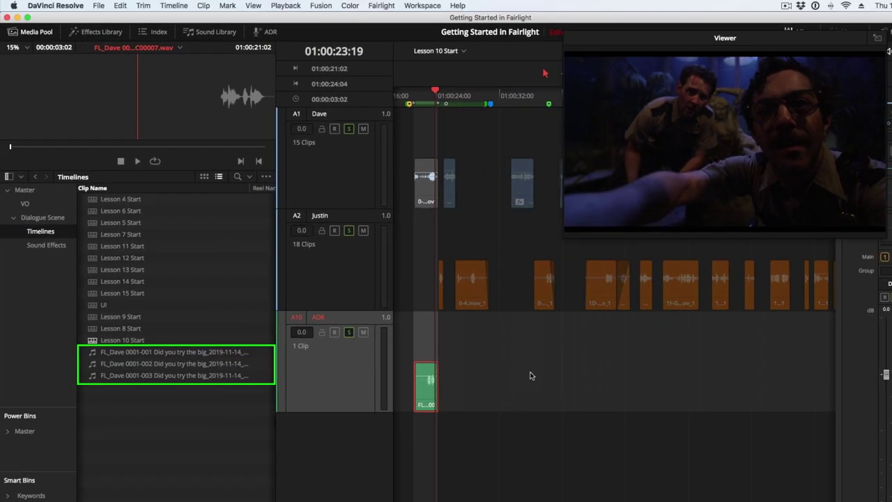
{"action": "scroll", "coordinate": [530, 372], "scroll_direction": "left", "scroll_amount": 3}
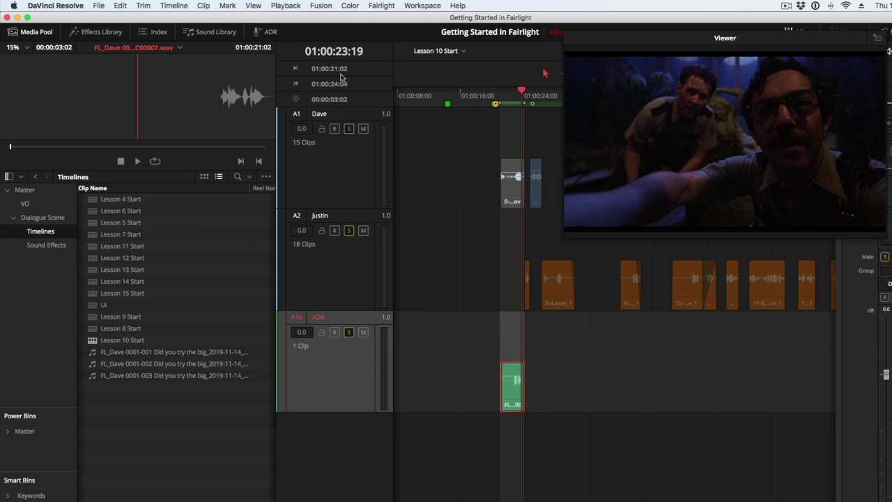
Uncheck Show Audio Track Layers in the View menu so clips fill full track heights
{"action": "left_click", "coordinate": [257, 6]}
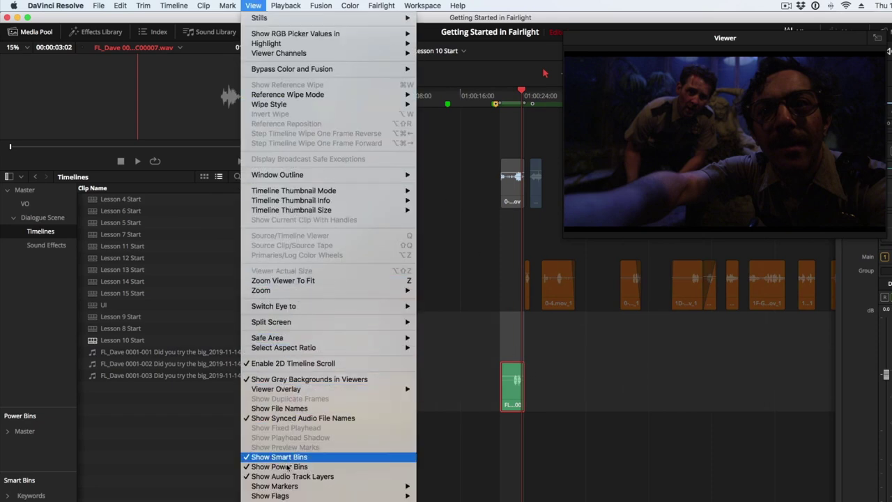
{"action": "left_click", "coordinate": [286, 478]}
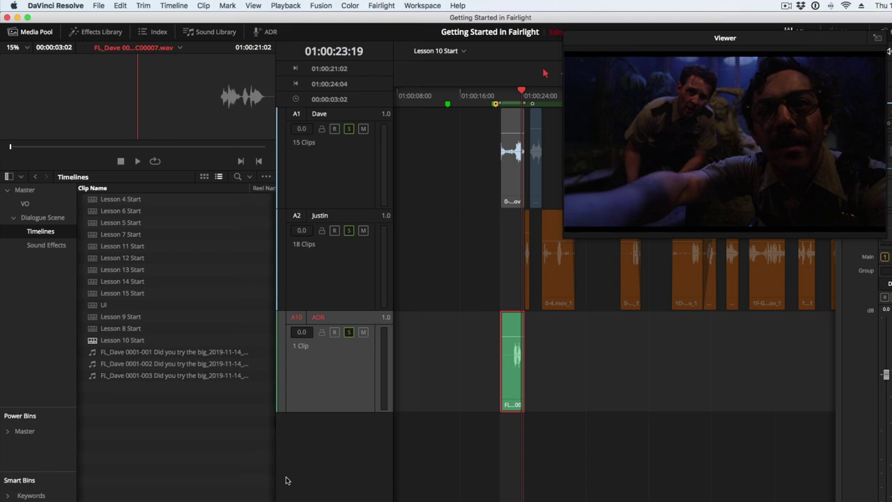